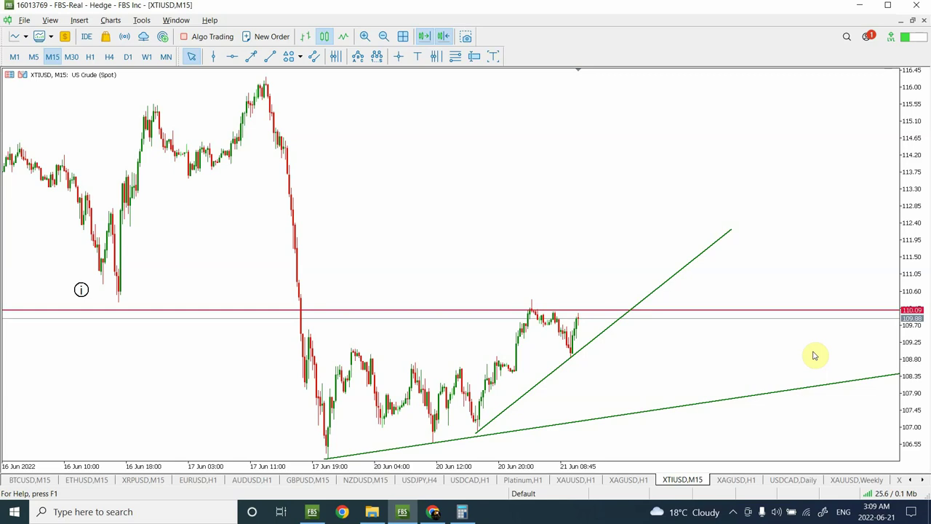
- Check XTIUSD on D1 and zoomed-out M15, then leave the chart on H1 with the wave count
click(128, 56)
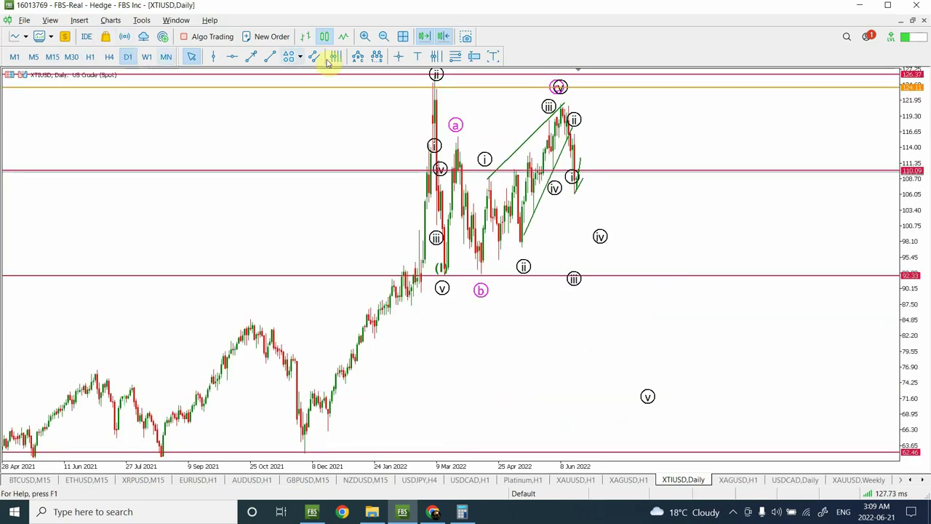
click(364, 36)
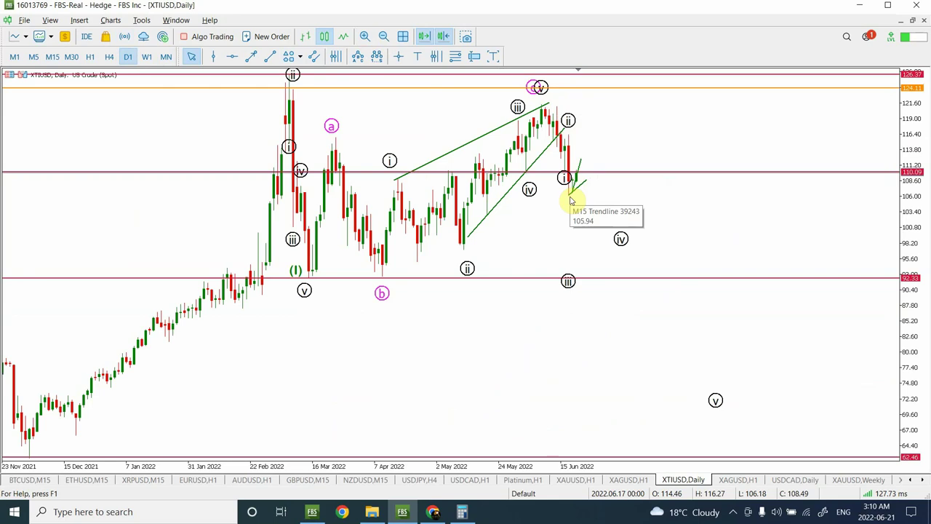
click(89, 57)
click(52, 56)
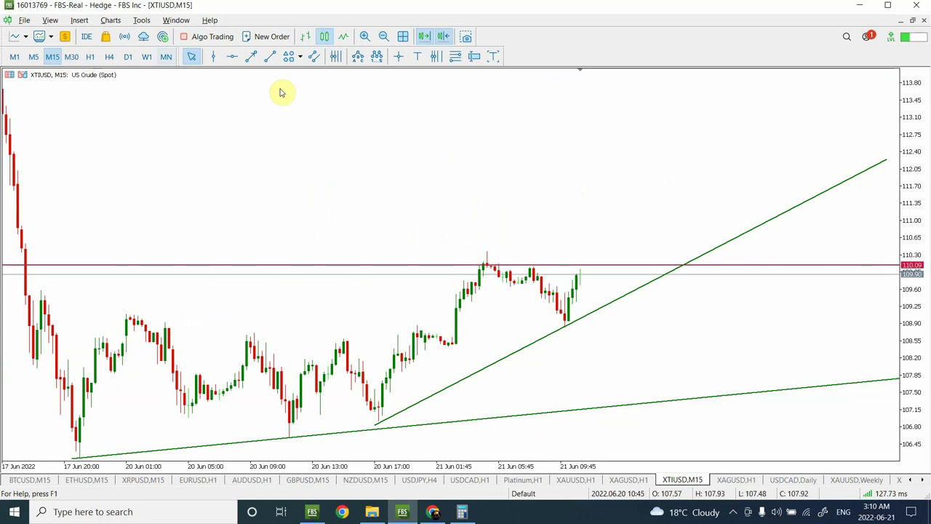
click(384, 37)
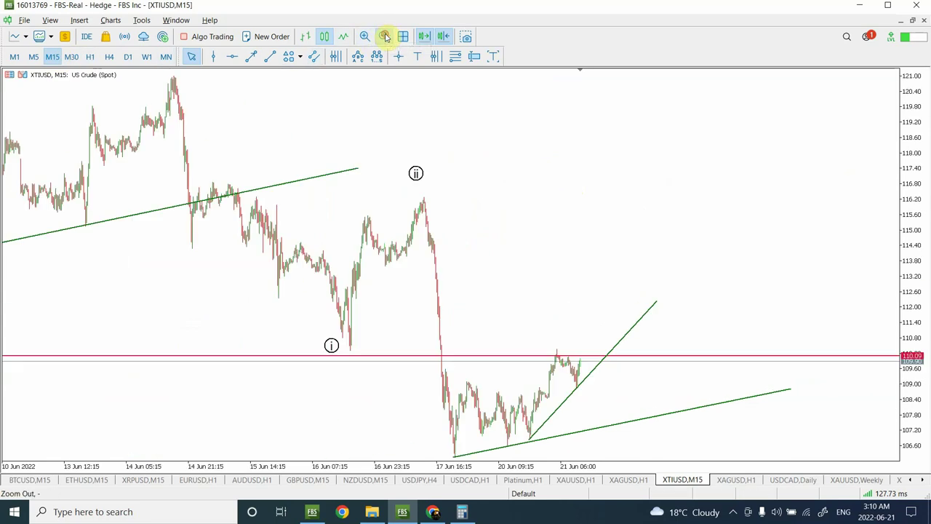
click(384, 37)
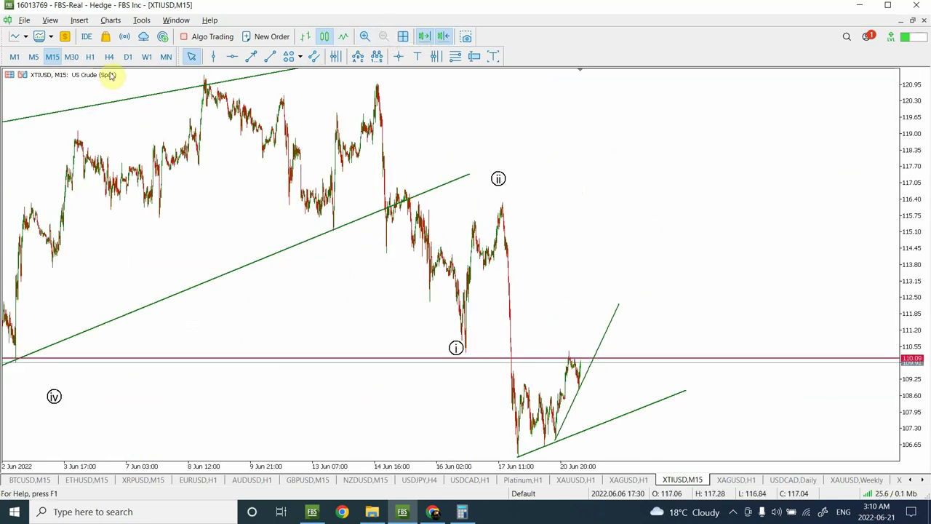
click(88, 58)
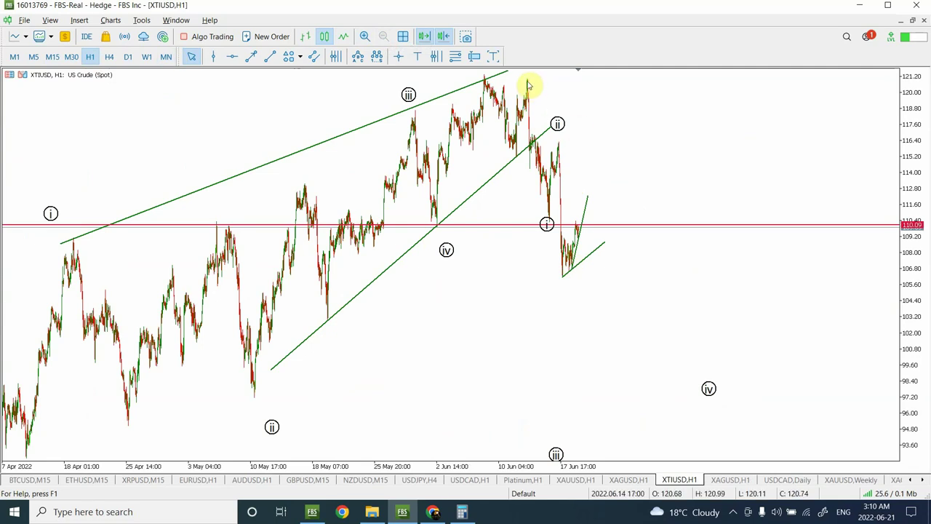
- Shift circled iii right and circled iv left, then compress the price scale to fit the count
mouse_move(528, 83)
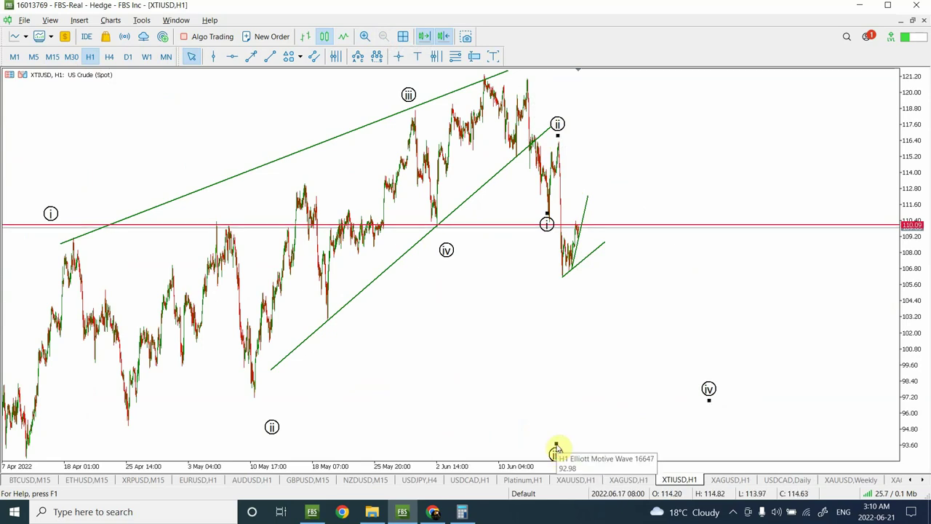
drag(557, 448, 614, 458)
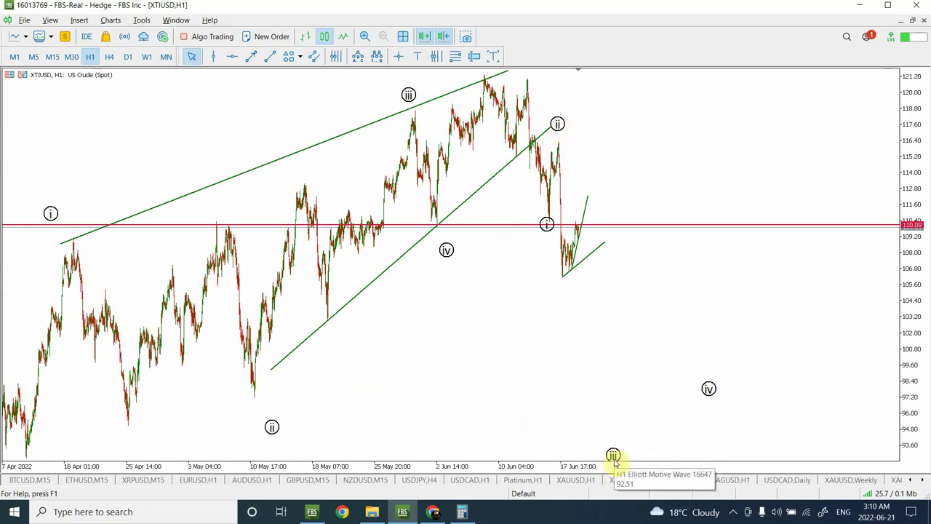
click(708, 390)
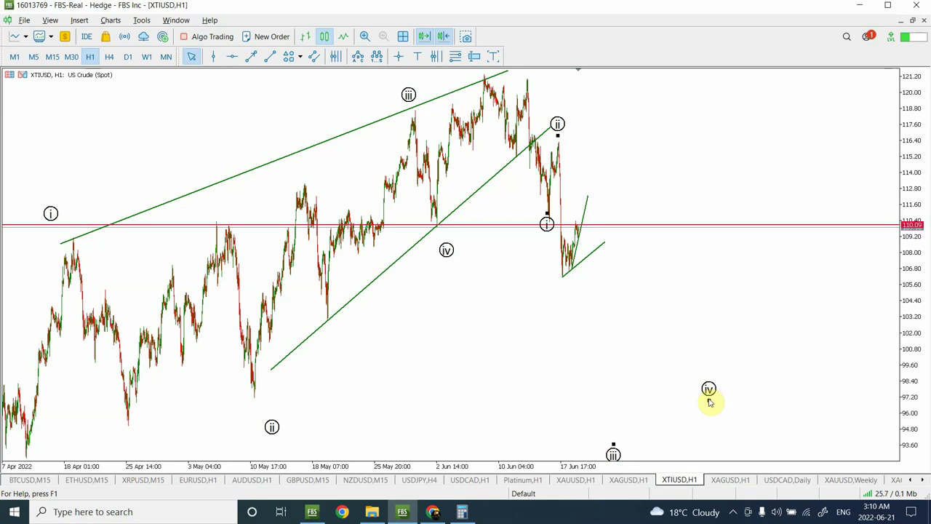
drag(710, 402, 681, 401)
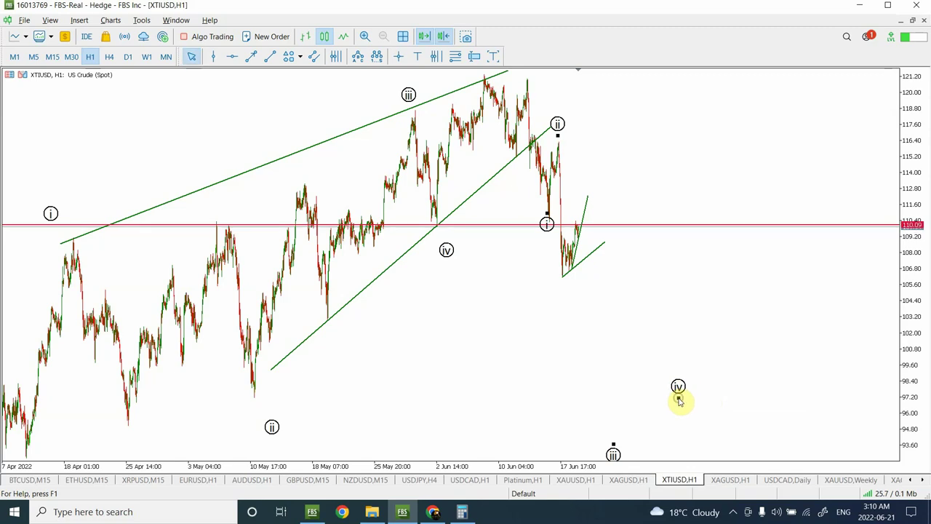
drag(912, 284, 898, 481)
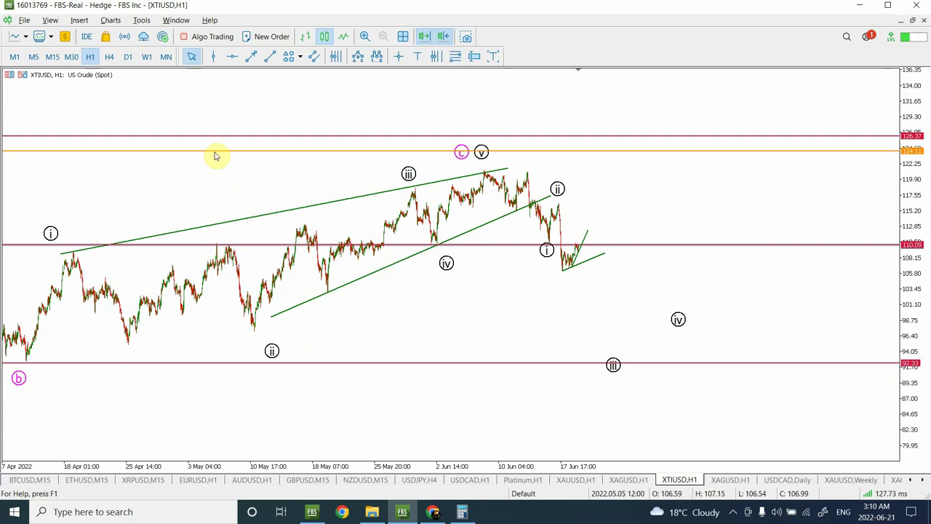
- On H4, move the circled v point up and left, then return to M15
click(110, 58)
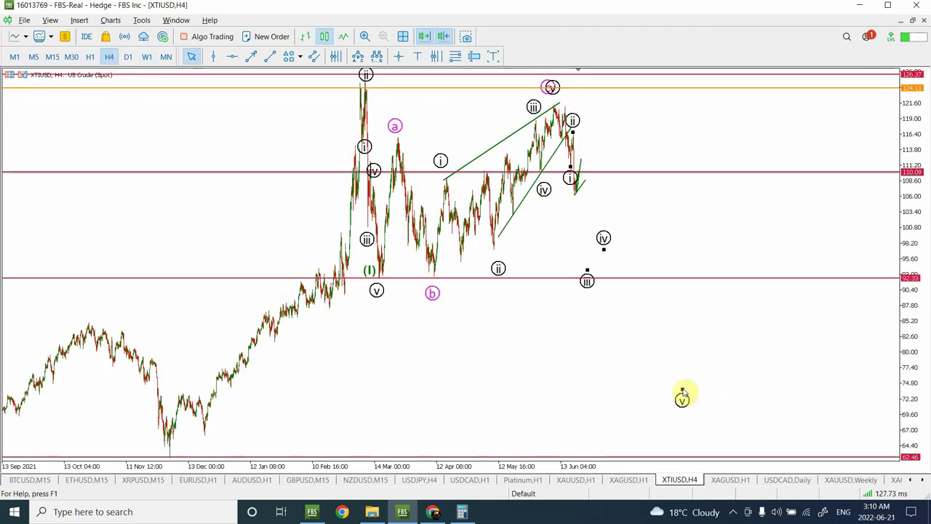
drag(683, 393, 661, 374)
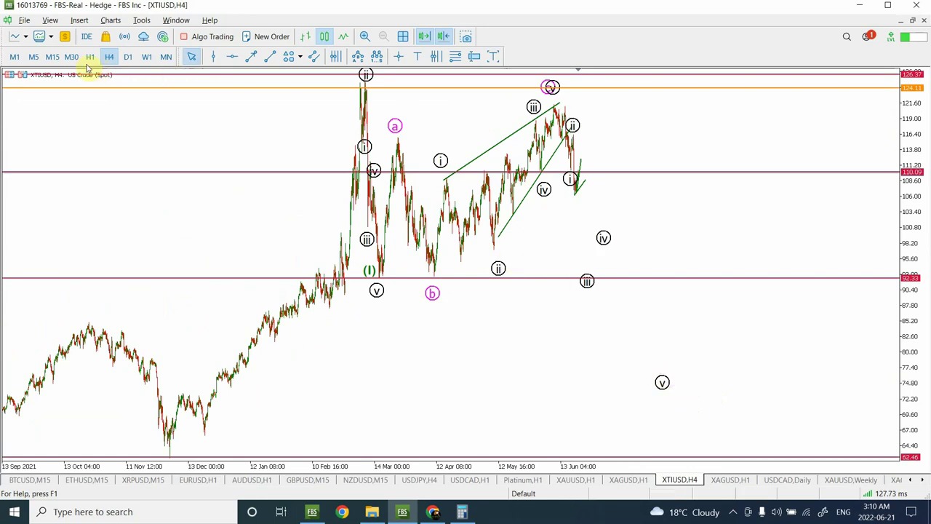
click(51, 57)
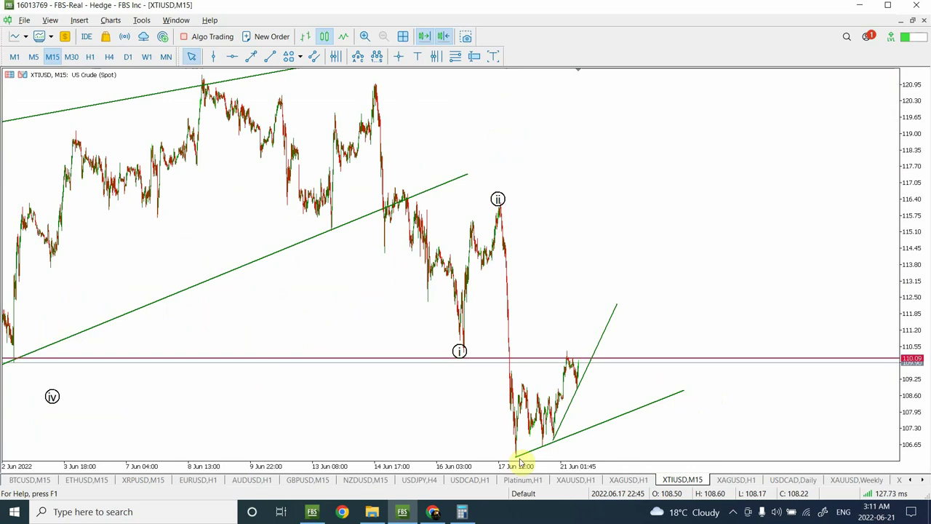
- Draw a red 1–5 Elliott motive wave from the 17 Jun low and select it
click(377, 56)
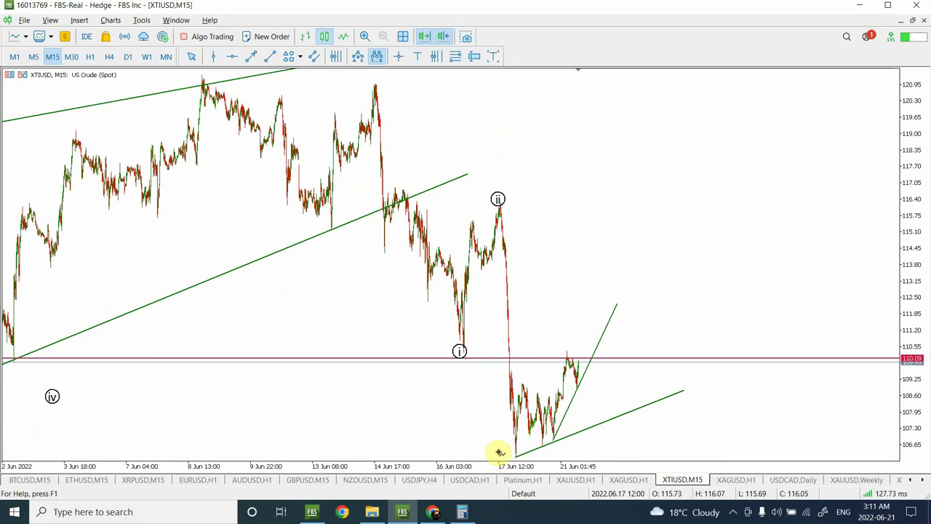
click(569, 339)
click(671, 339)
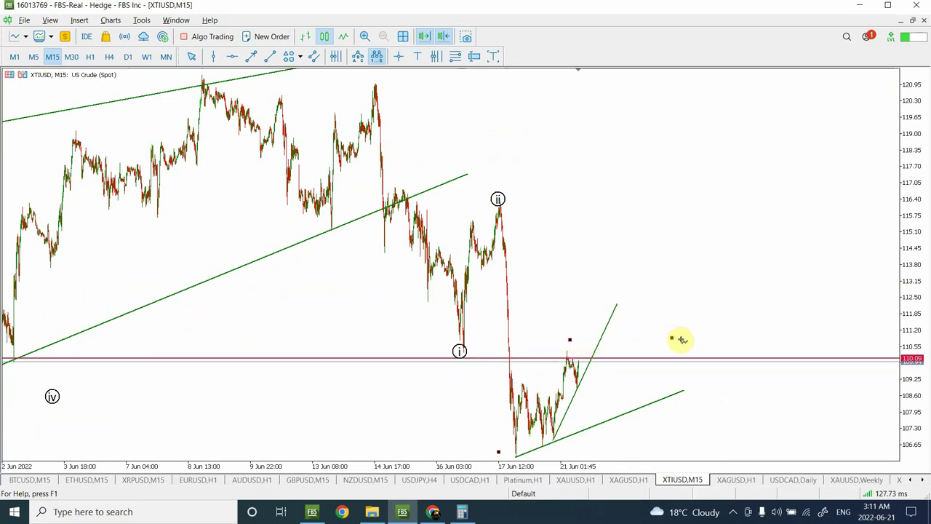
click(680, 339)
click(693, 338)
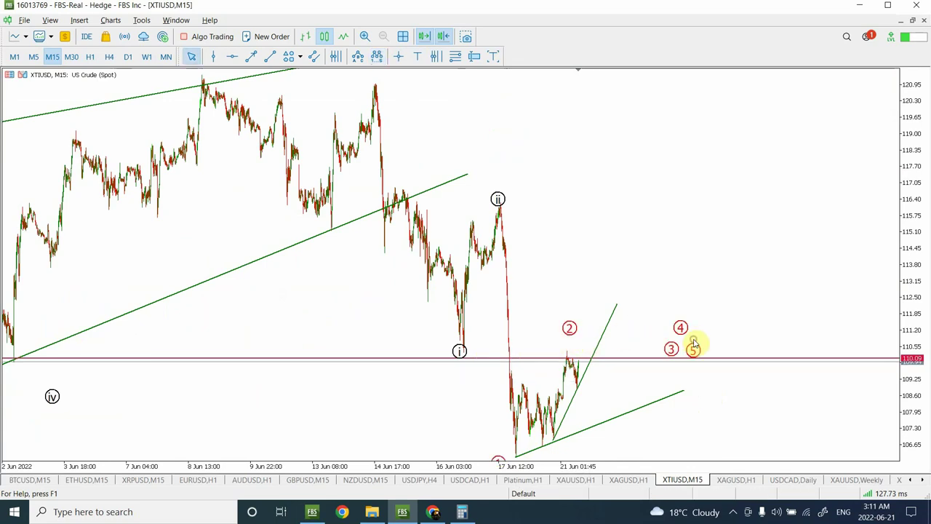
double_click(499, 455)
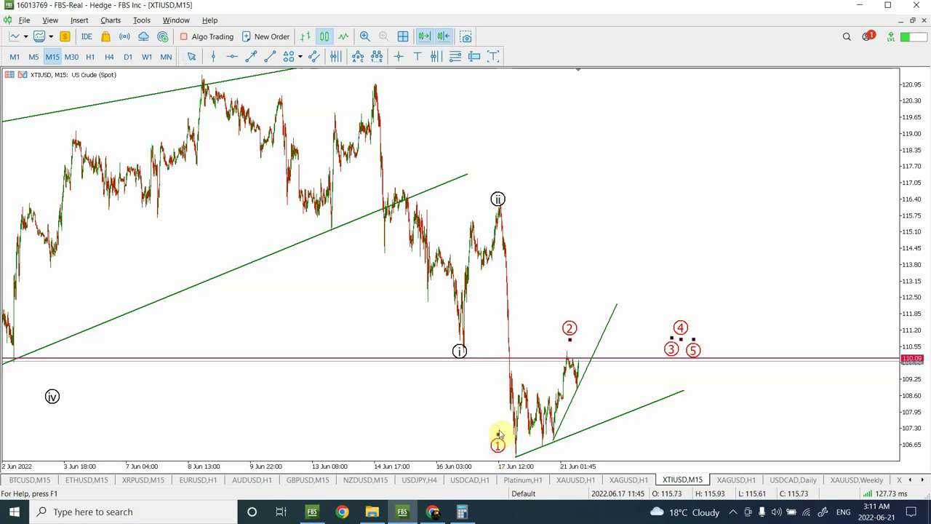
- Set the red wave's degree to Minute in its Parameters properties
right_click(502, 436)
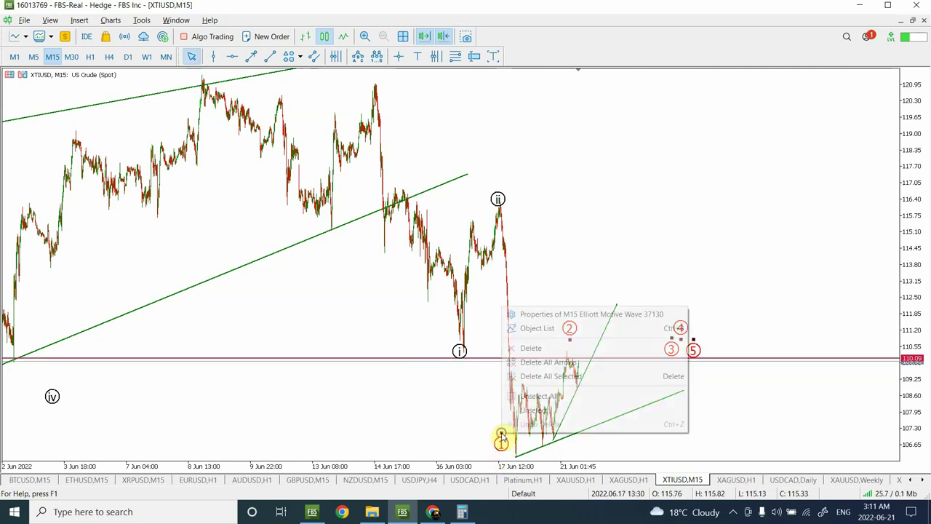
click(582, 314)
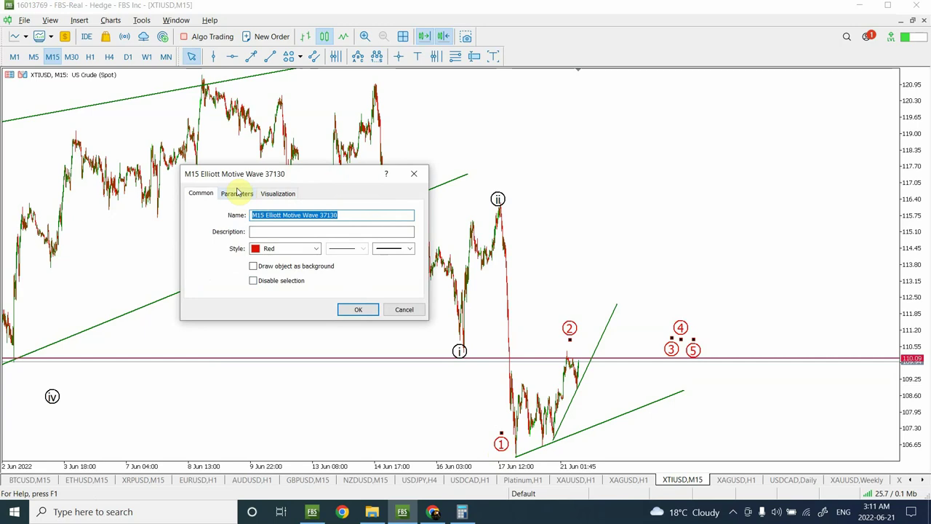
click(237, 193)
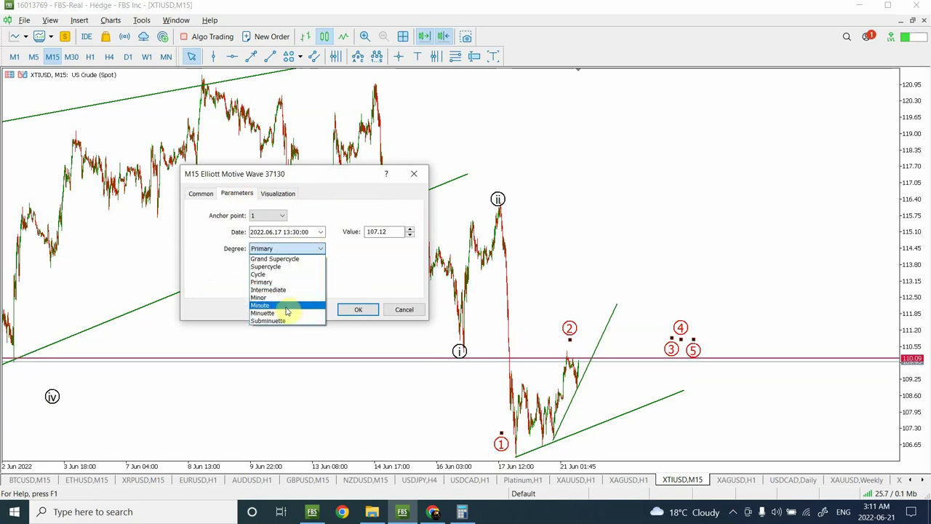
click(287, 308)
click(339, 309)
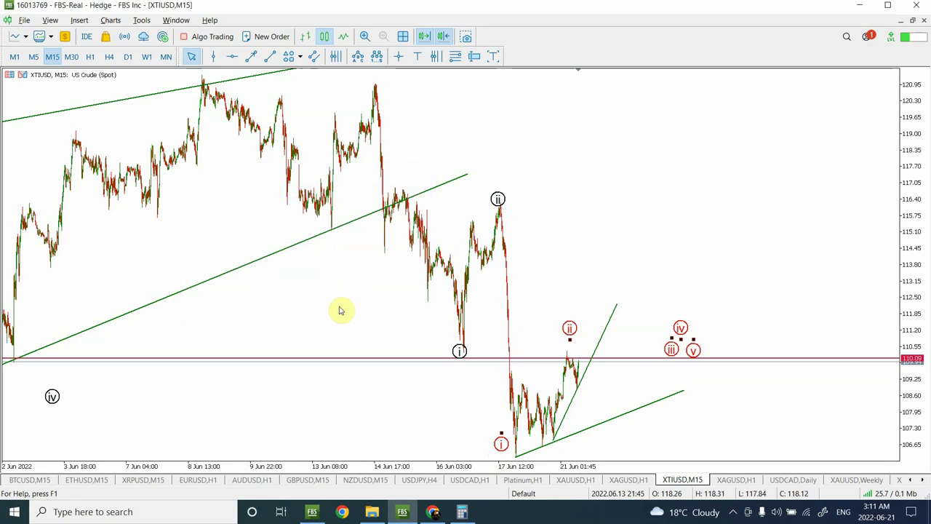
- Change the red wave's degree to Minuette so its labels read (i)–(v)
right_click(502, 441)
click(552, 323)
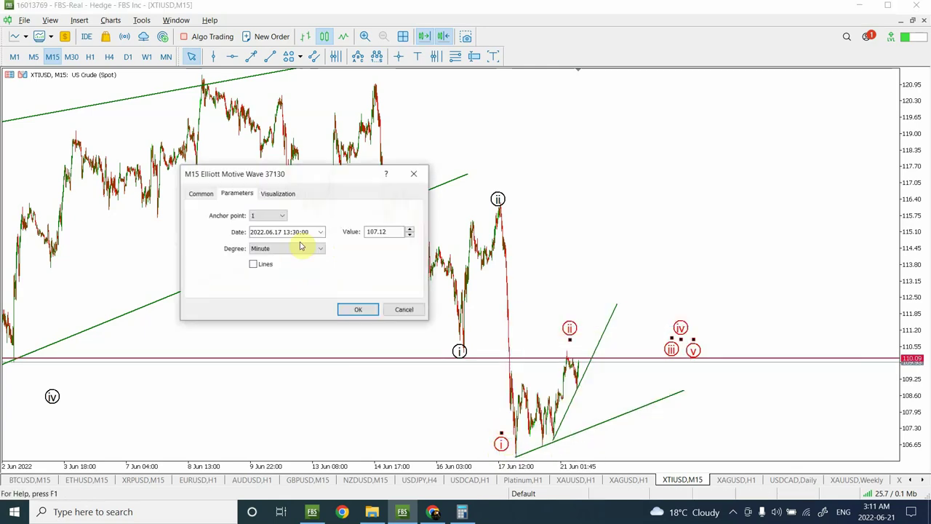
click(305, 248)
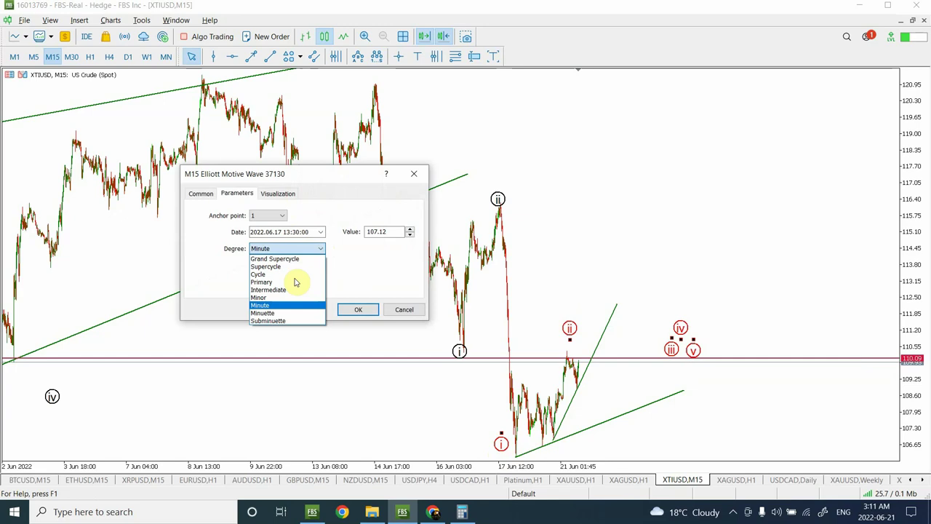
click(284, 314)
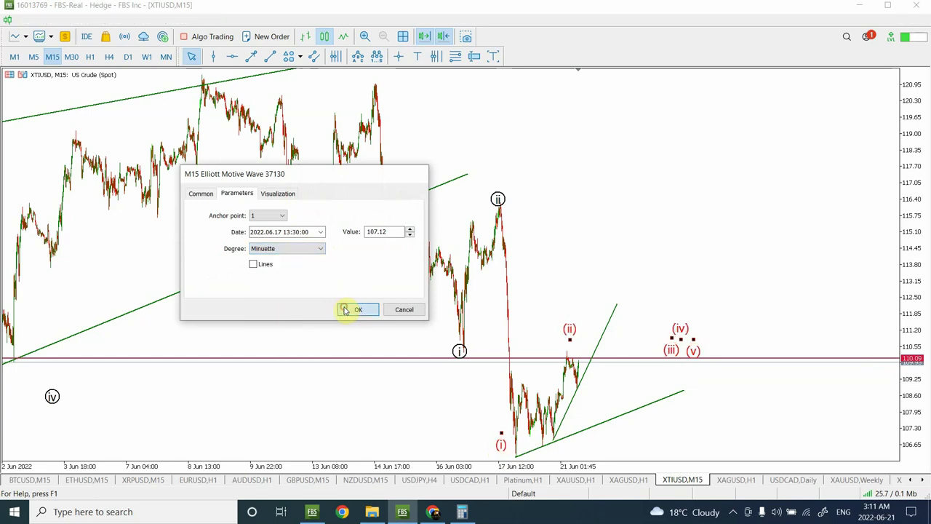
click(347, 310)
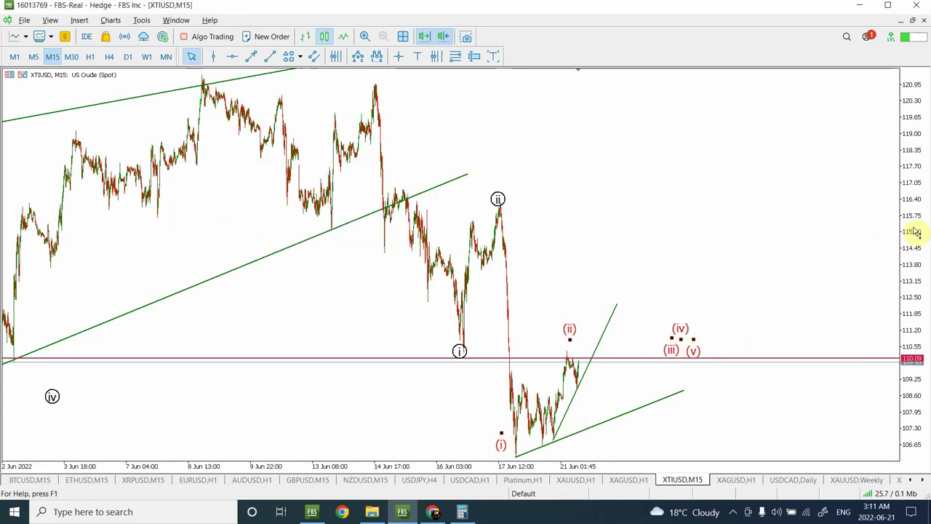
- Compress the price scale, switch to H1, and lower the red (iii), (v) and (iv) points
drag(908, 232, 871, 495)
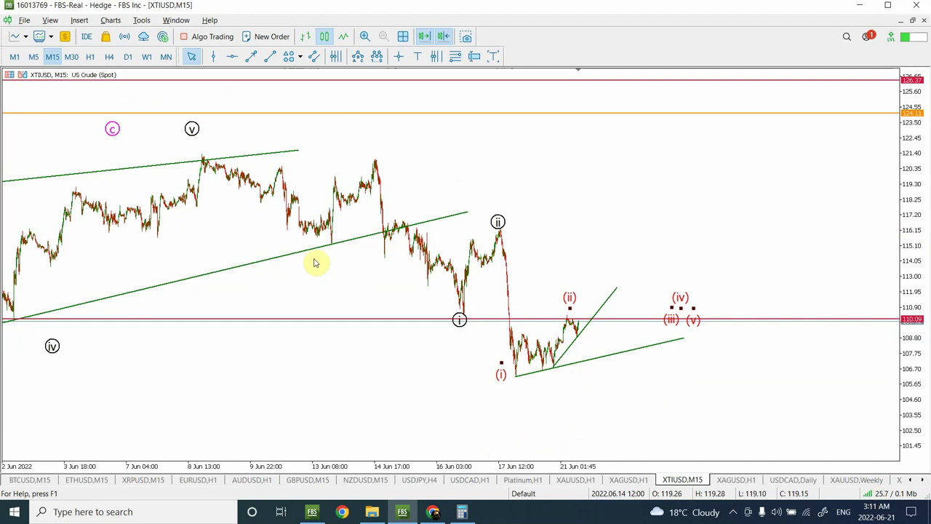
click(90, 57)
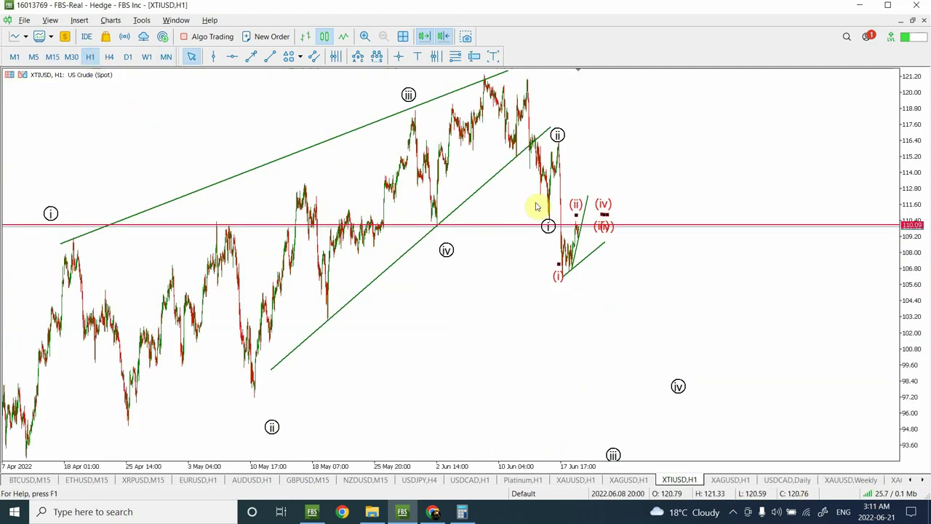
drag(603, 216, 581, 344)
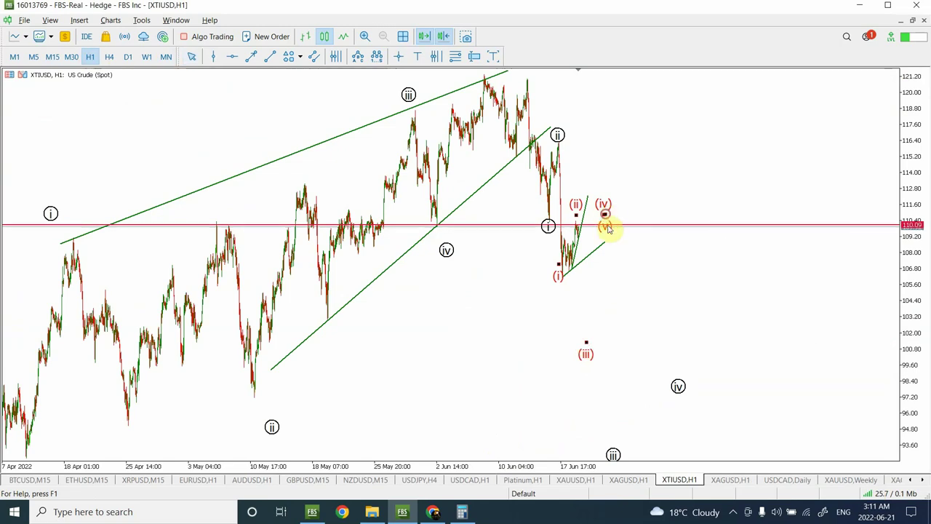
drag(605, 216, 630, 441)
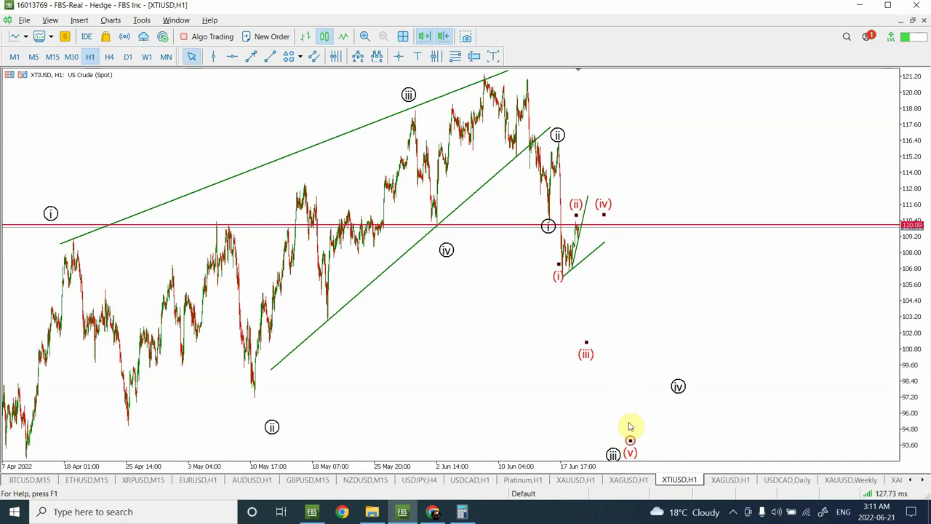
click(603, 204)
drag(603, 204, 622, 317)
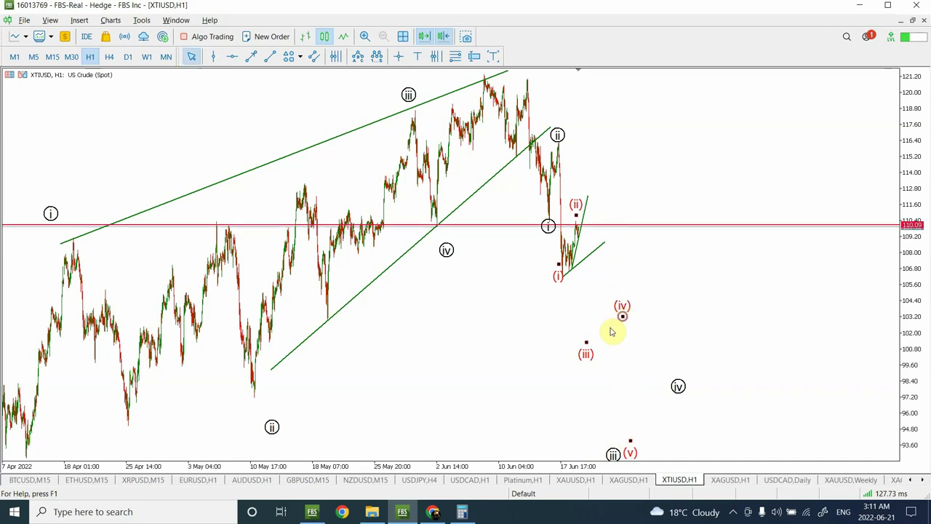
- Fine-tune the red (iv) label slightly lower and deselect the wave
drag(588, 349, 592, 378)
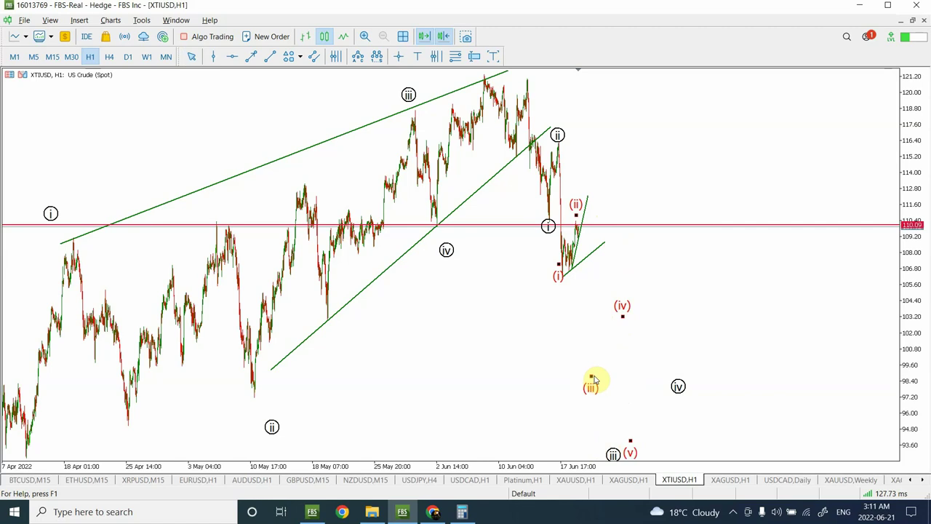
click(594, 377)
drag(623, 320, 622, 327)
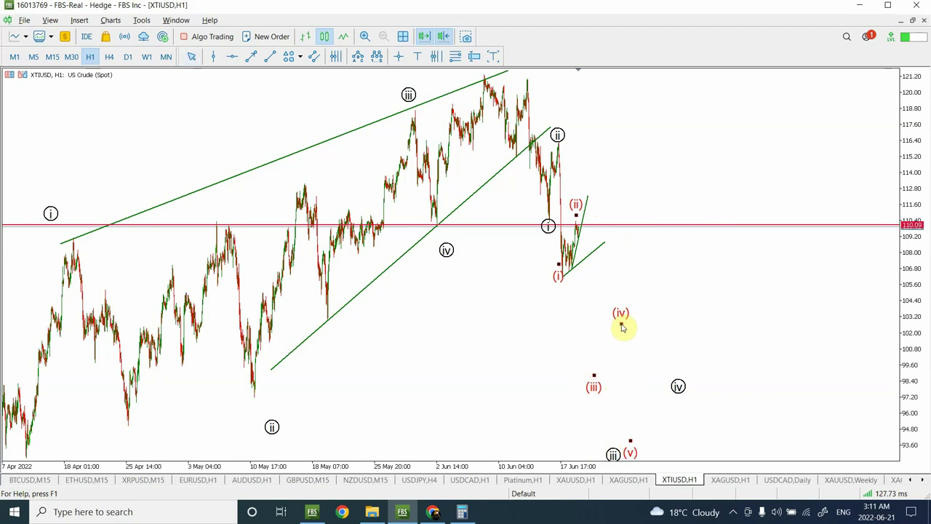
click(624, 330)
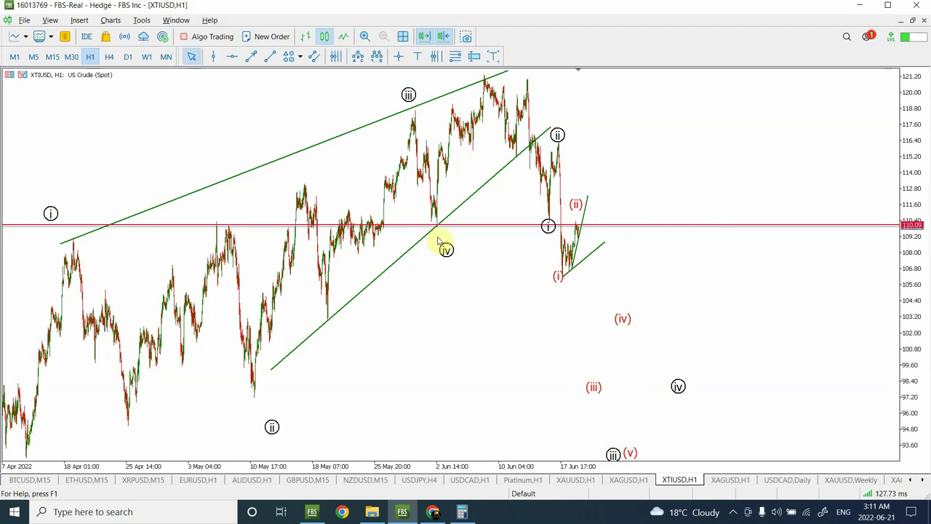
- Show XTIUSD on M15 and zoom in twice on the 16–21 Jun bars
click(52, 57)
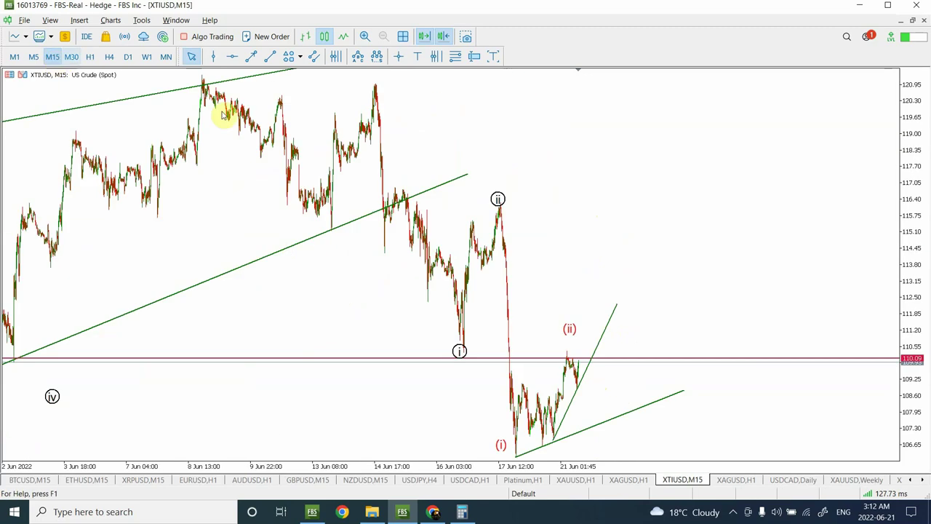
click(363, 37)
click(363, 37)
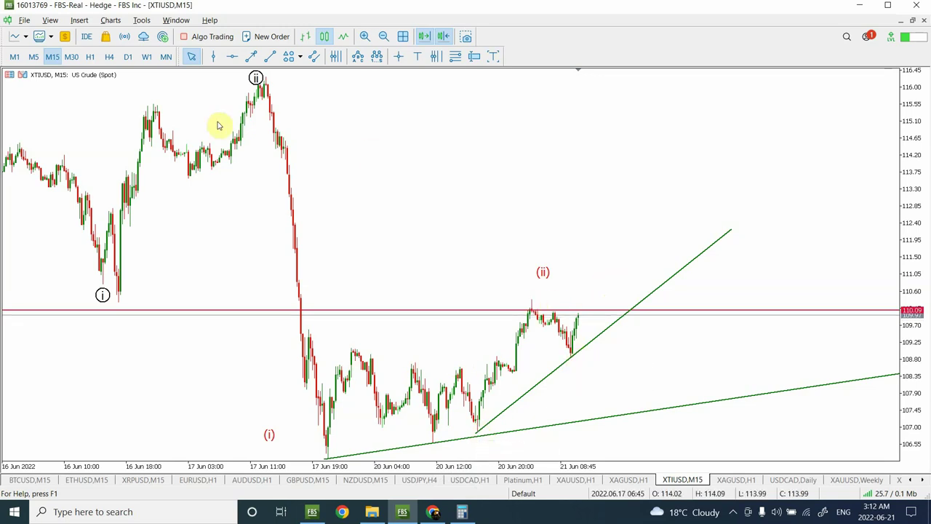
- Mark an (A)-(B)-(C) correction at the early rally high, 20 Jun low, and near the (ii) peak
click(378, 57)
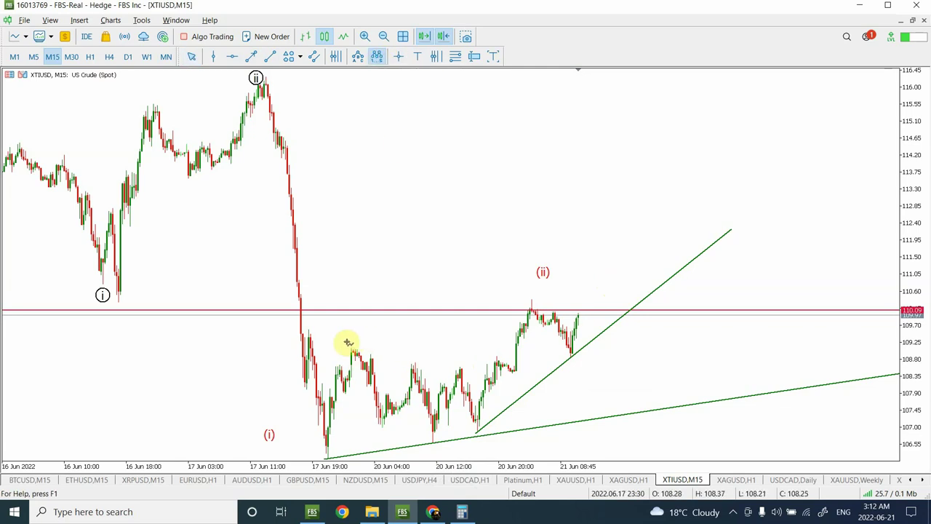
click(347, 342)
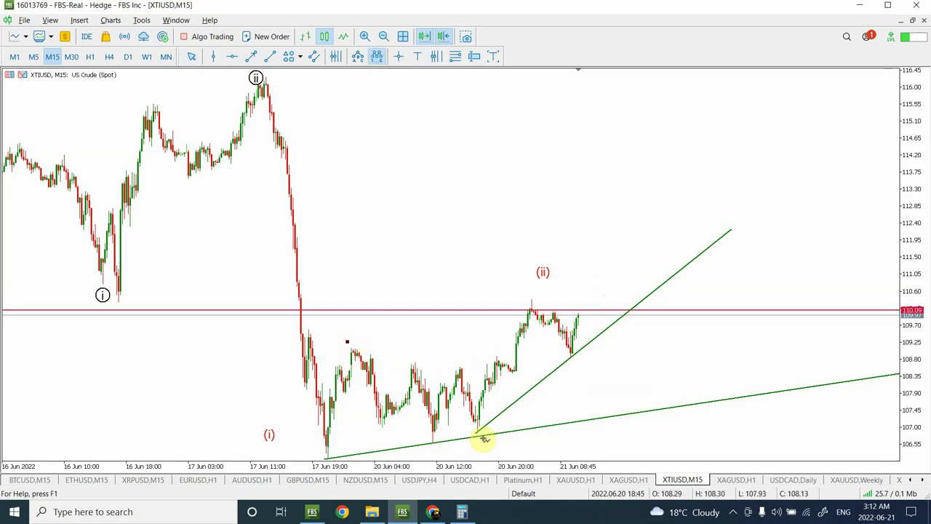
click(435, 448)
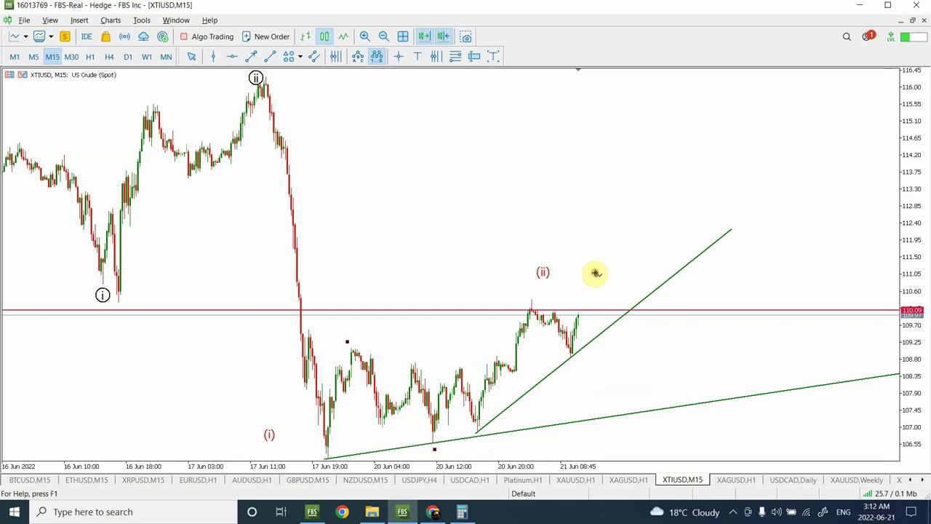
click(594, 272)
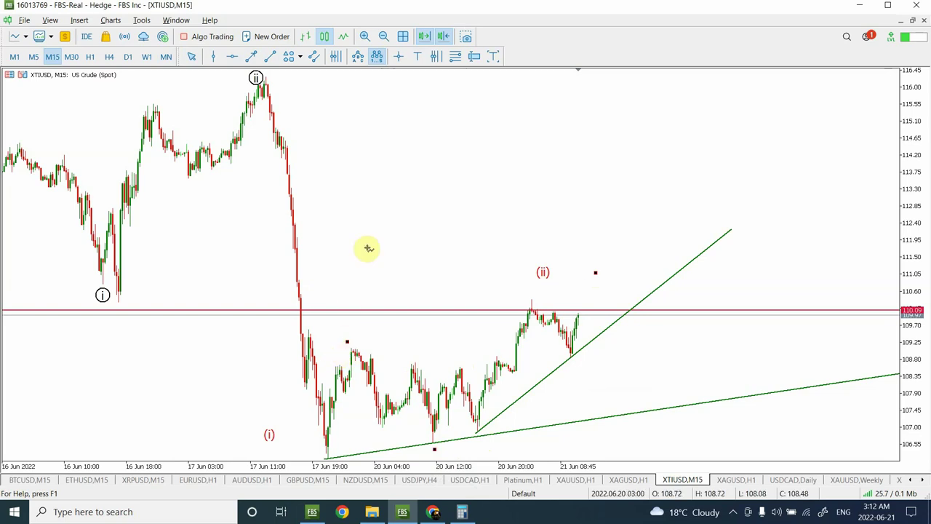
click(357, 56)
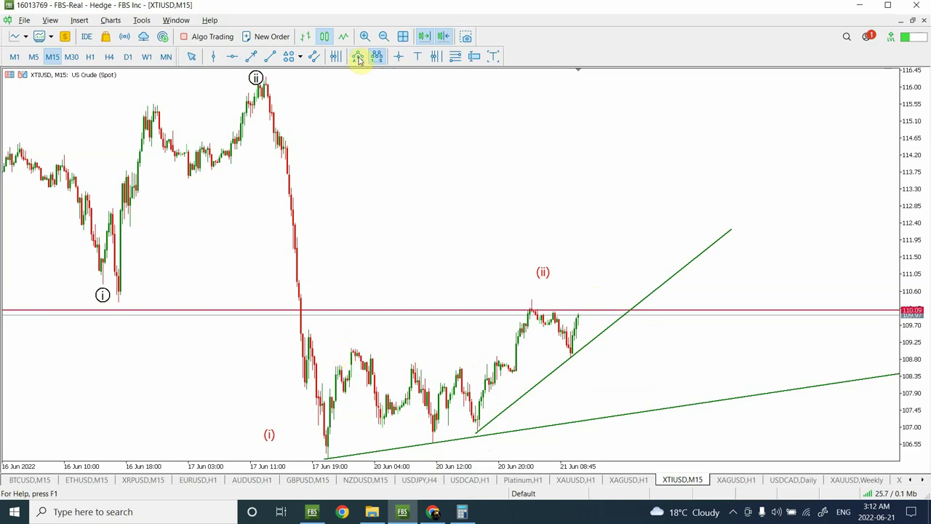
click(347, 344)
click(437, 449)
click(588, 287)
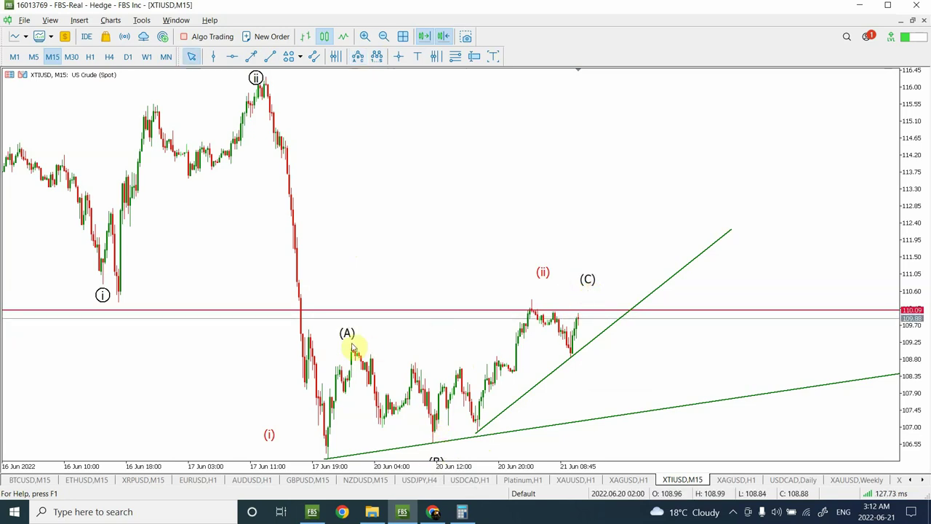
- Set the corrective wave's degree to Minute so labels read circled a, b, c, then deselect it
right_click(350, 336)
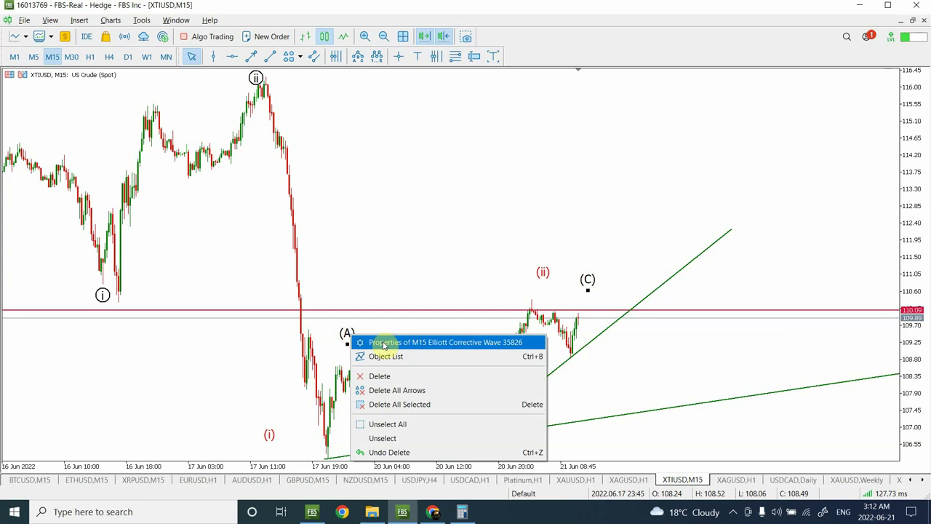
click(382, 342)
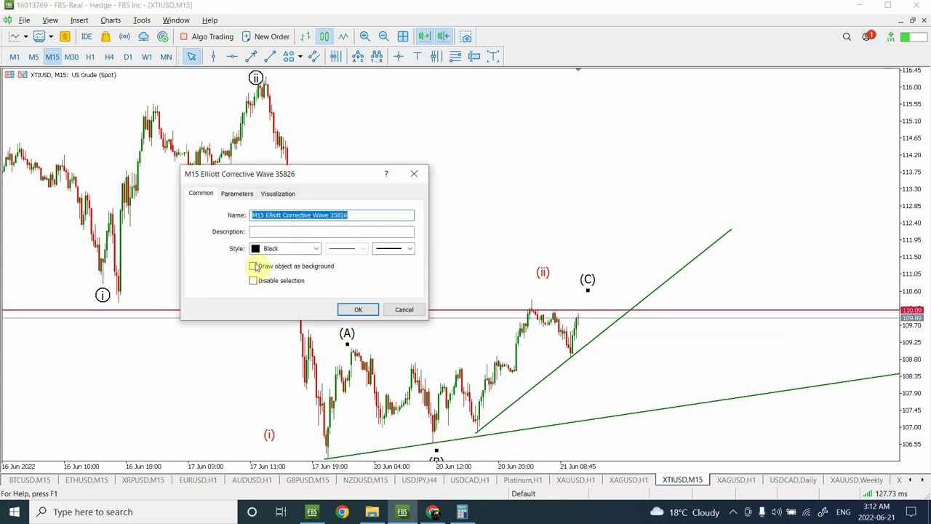
click(236, 193)
click(299, 250)
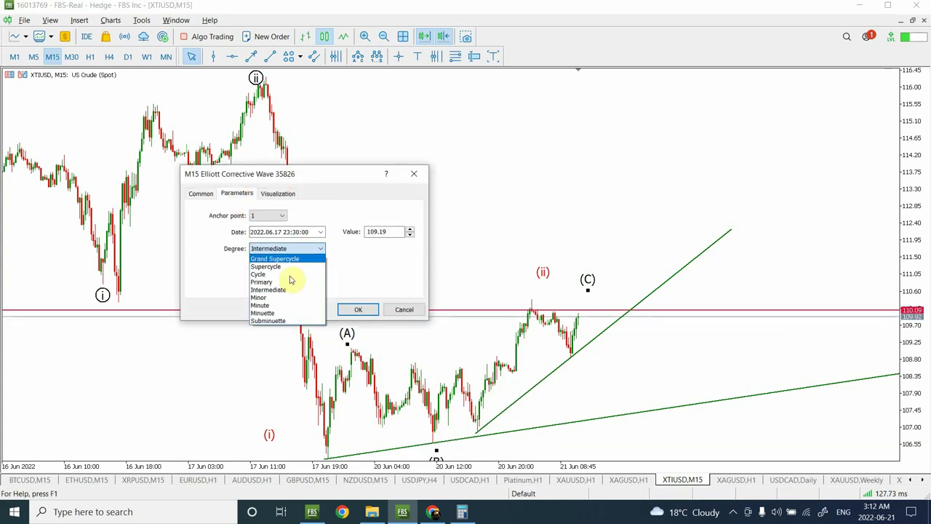
click(288, 311)
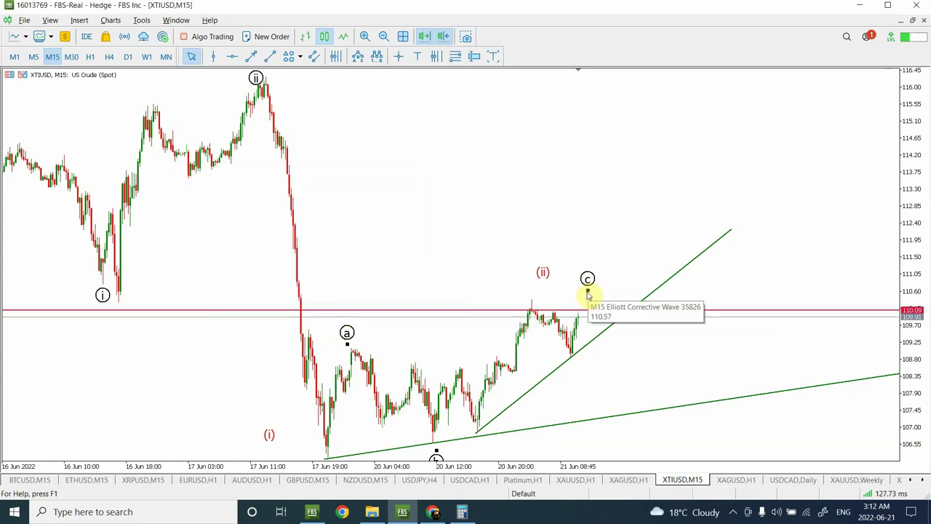
click(223, 91)
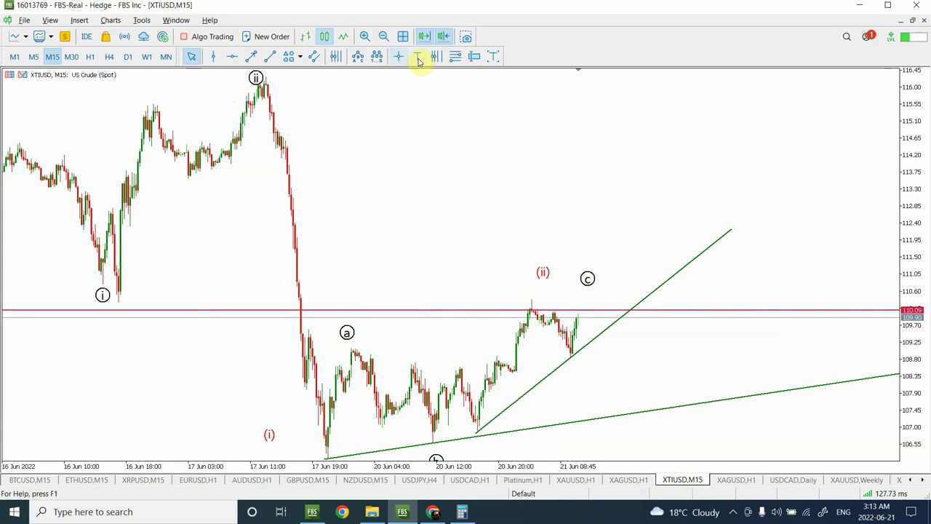
- Draw a red (i)–(v) motive wave along the climb from circled b to c
click(377, 58)
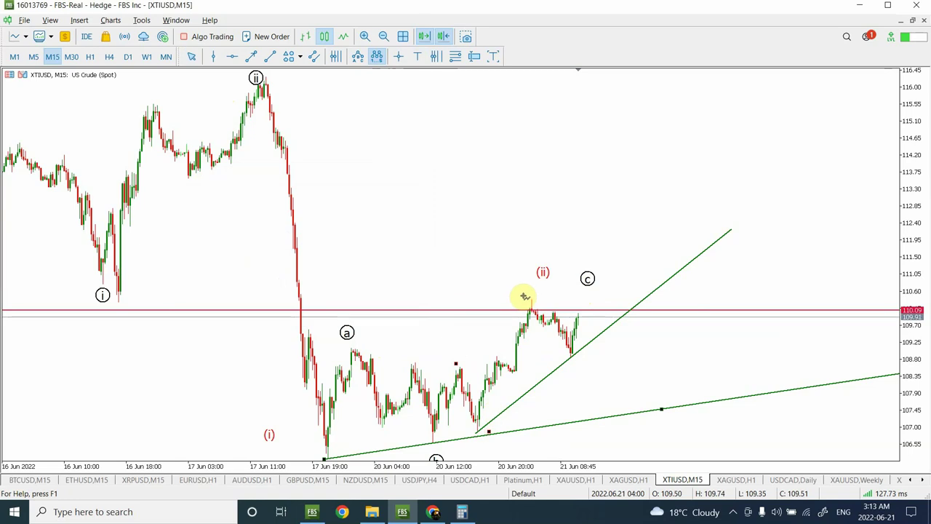
click(525, 296)
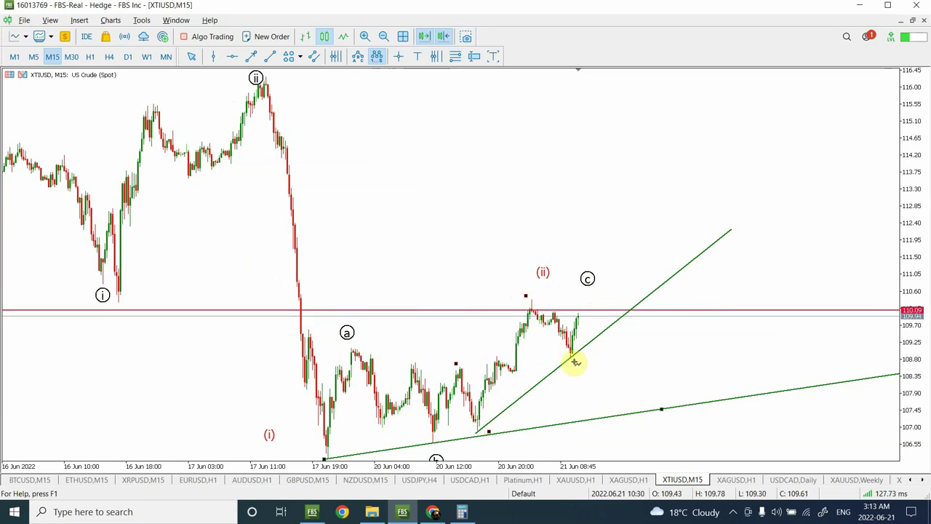
click(574, 279)
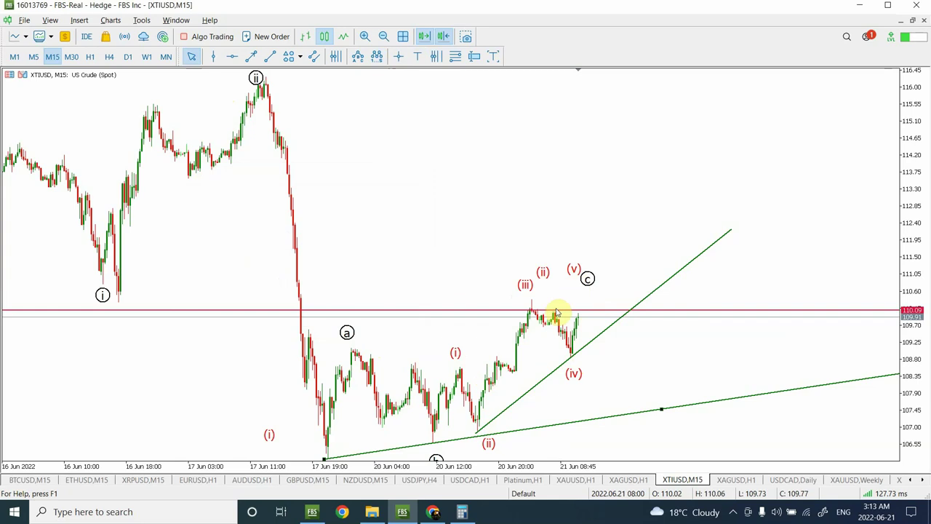
- Change the red motive wave's degree to Subminuette so its labels read plain i–v
right_click(456, 355)
click(485, 357)
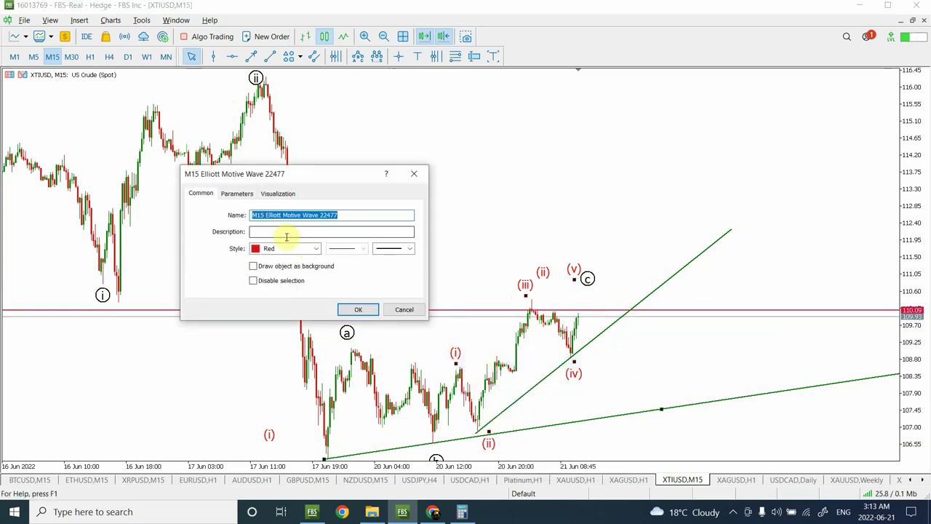
click(229, 193)
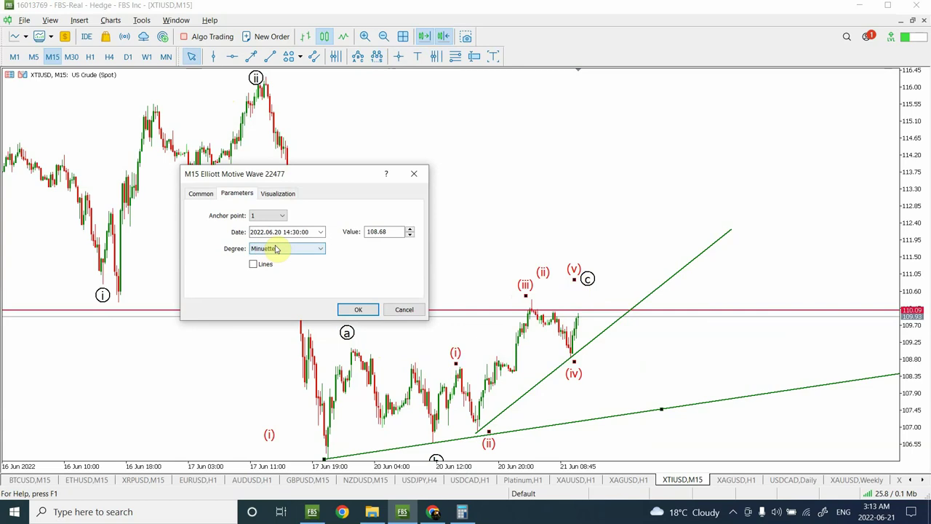
click(273, 248)
click(277, 320)
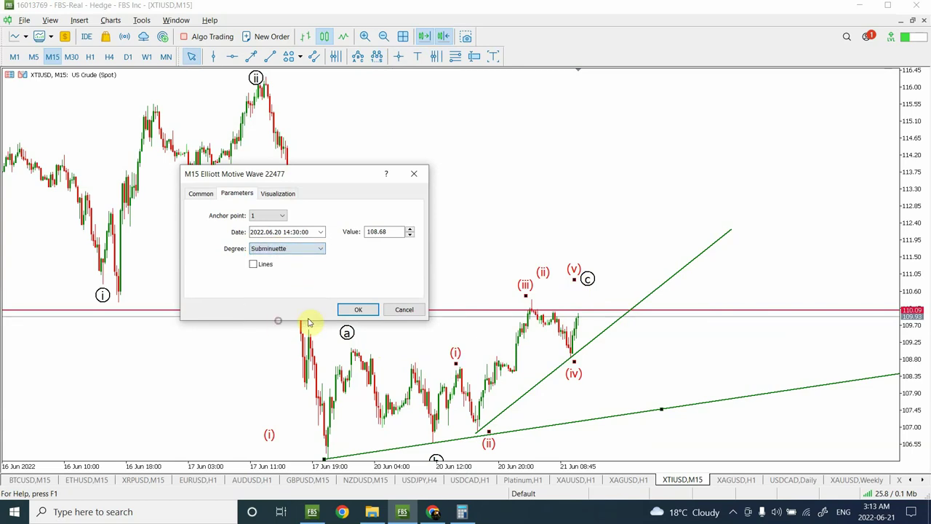
click(352, 311)
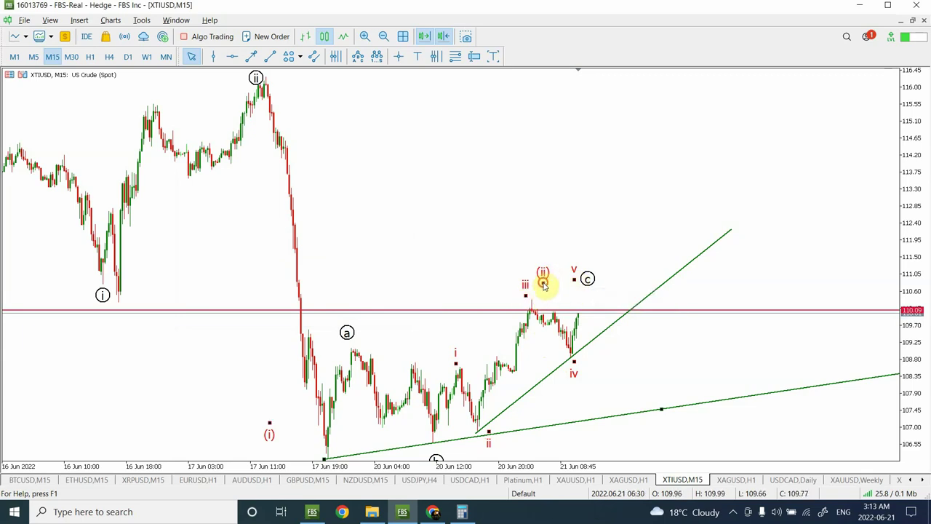
- Raise the red (ii) label to about 111.65 above circled c and switch XTIUSD to H1
drag(543, 283, 570, 257)
click(575, 253)
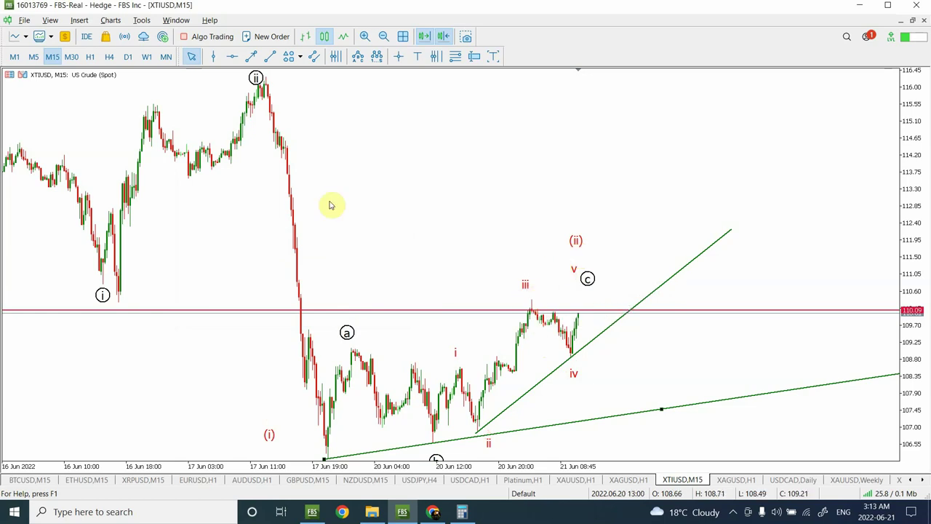
click(89, 57)
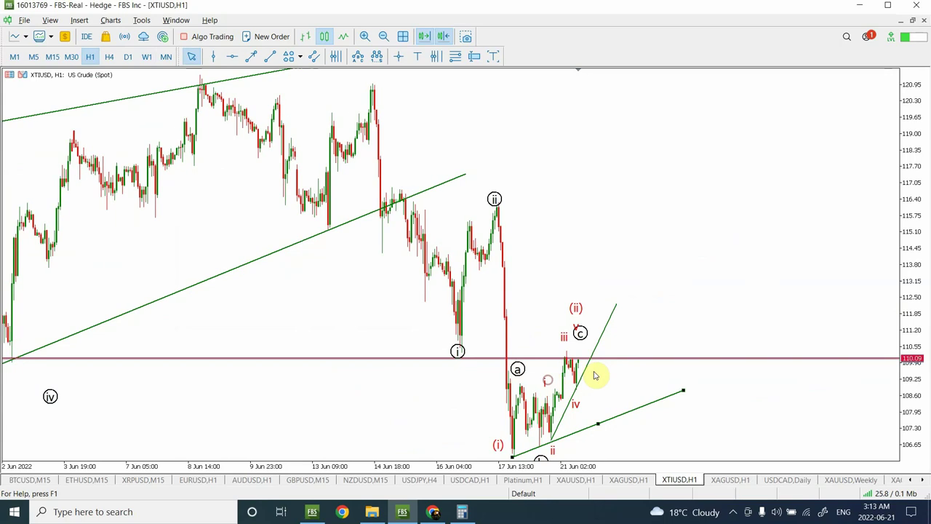
- Drop the red horizontal level to 108.85 and return the chart to M15
drag(617, 357, 630, 389)
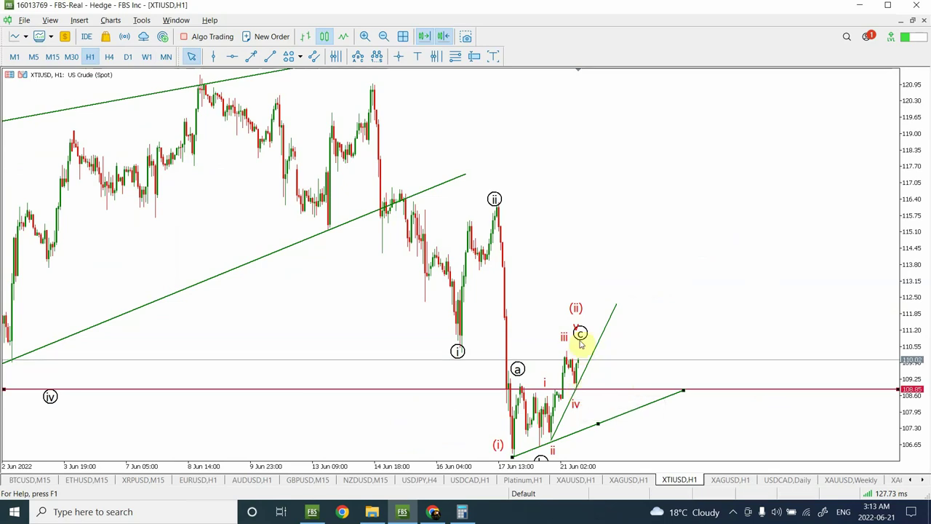
click(51, 58)
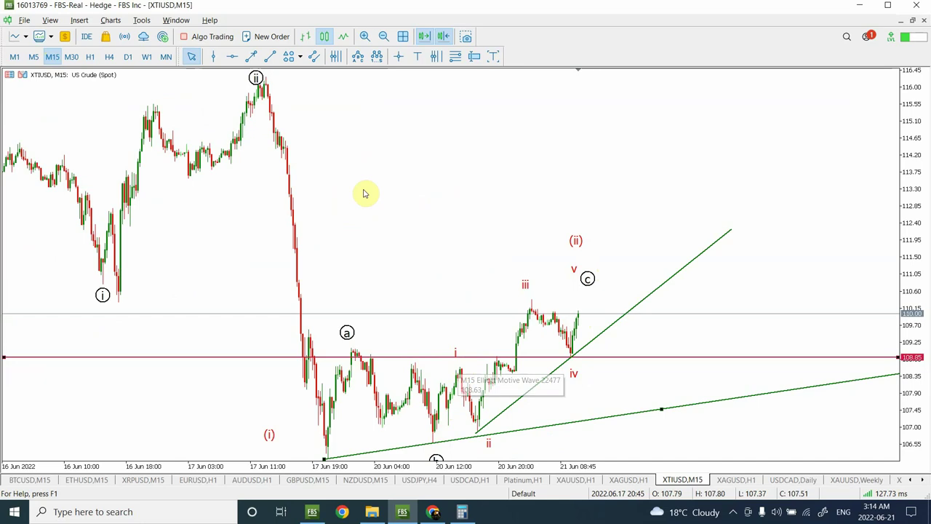
- Draw a Fibonacci retracement from iv to circled c and an orange horizontal level at 110.82
click(454, 56)
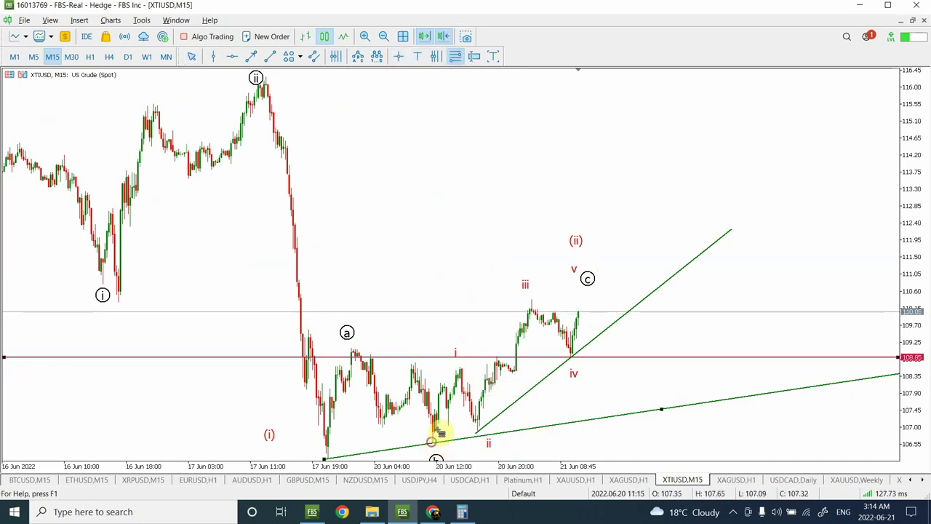
drag(438, 434, 590, 325)
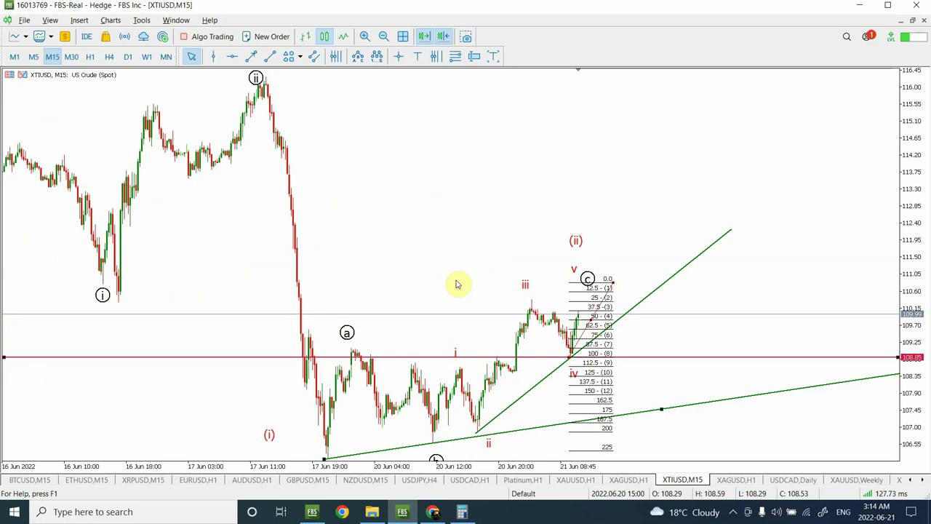
click(232, 56)
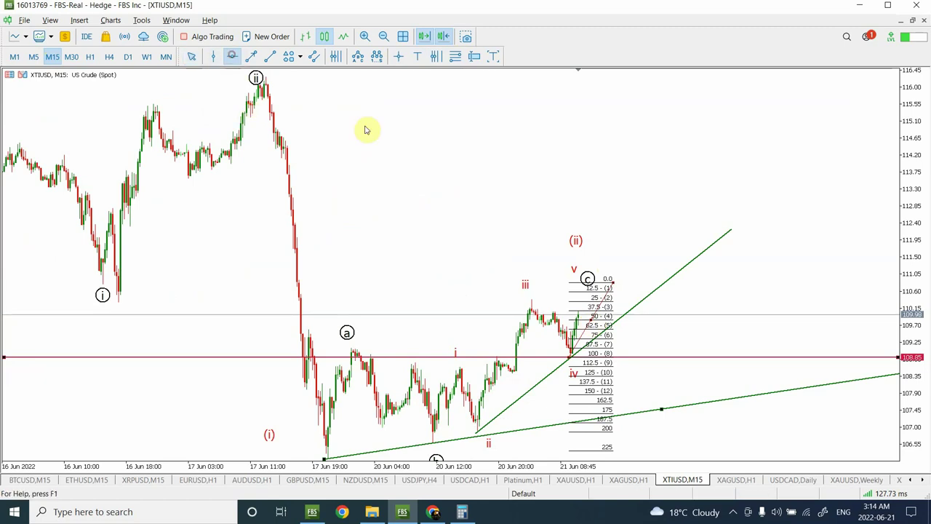
click(486, 274)
drag(486, 275, 489, 285)
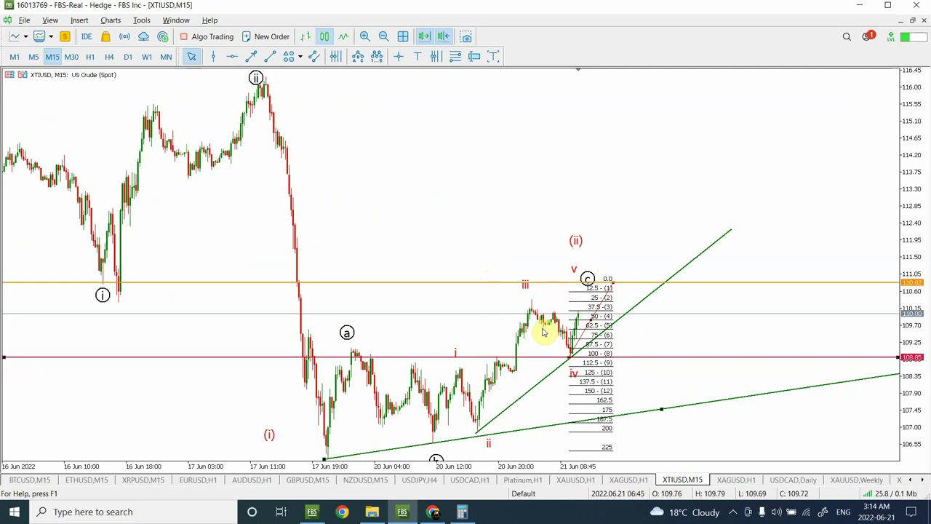
drag(591, 324, 653, 323)
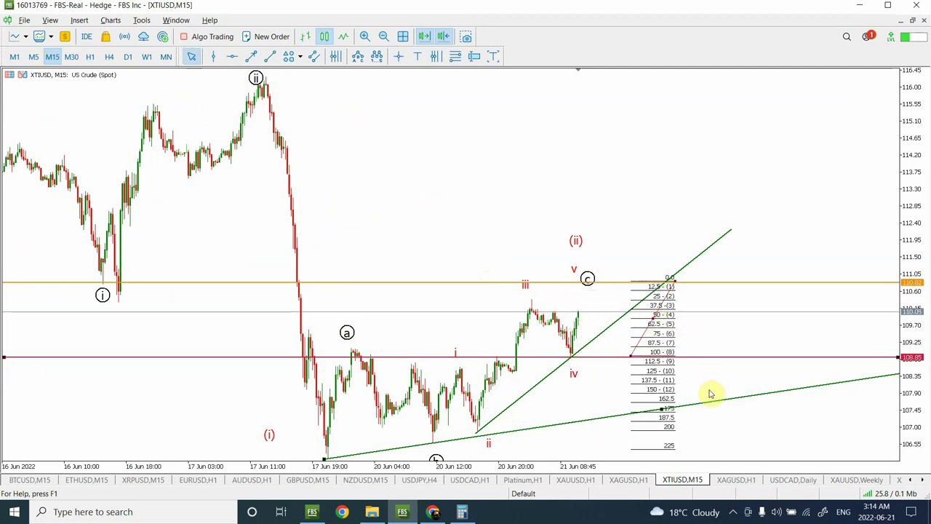